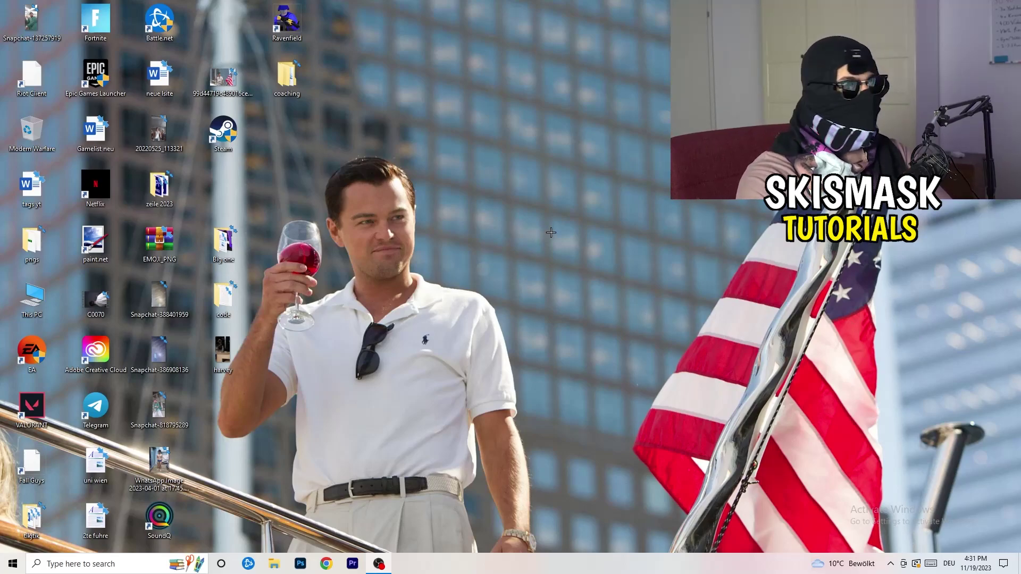
Launch NVIDIA Control Panel from the desktop right-click menu
right_click(548, 190)
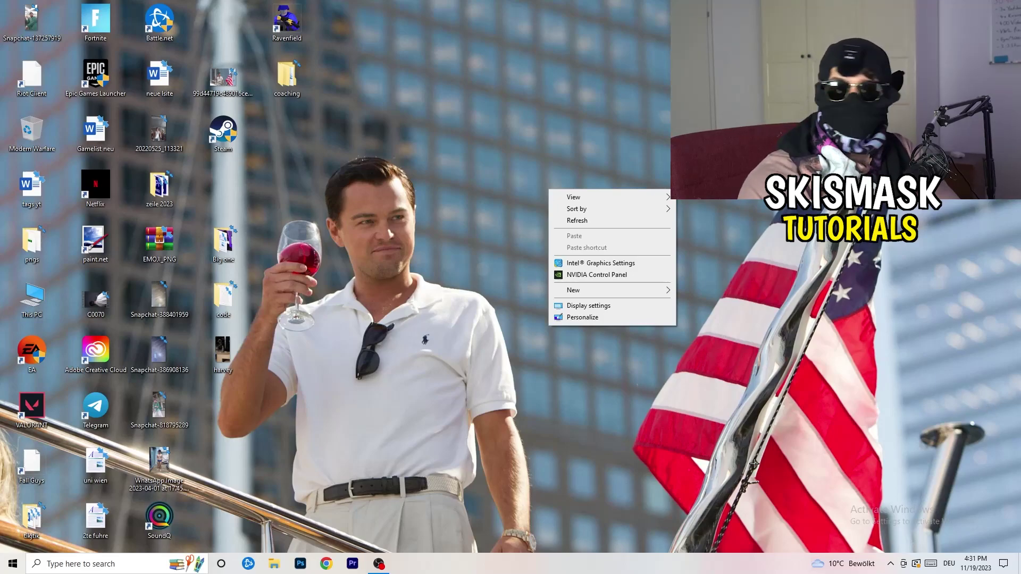
left_click(595, 275)
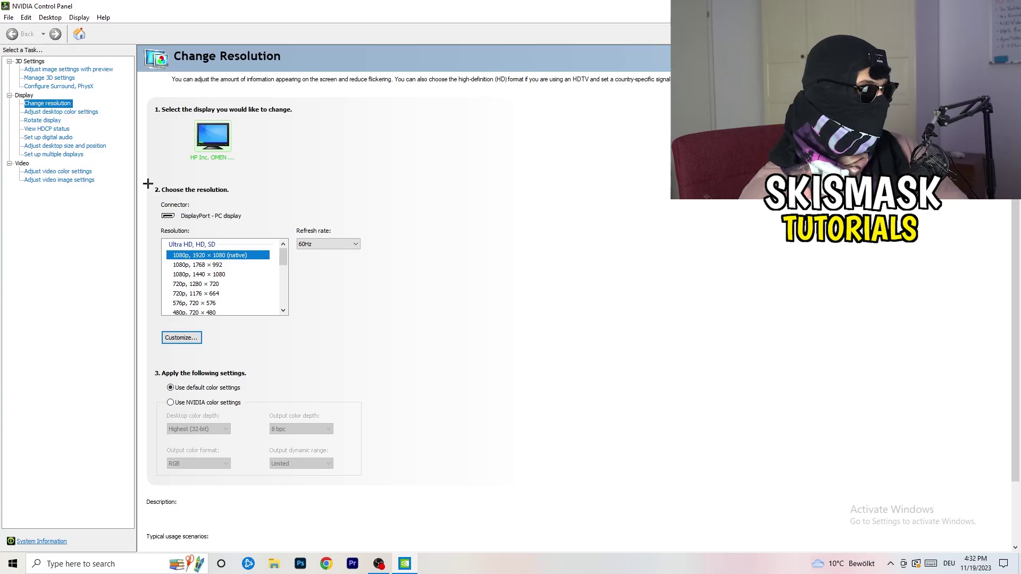
Start a new custom resolution of 1440 horizontal pixels by 1040 vertical lines
left_click(182, 338)
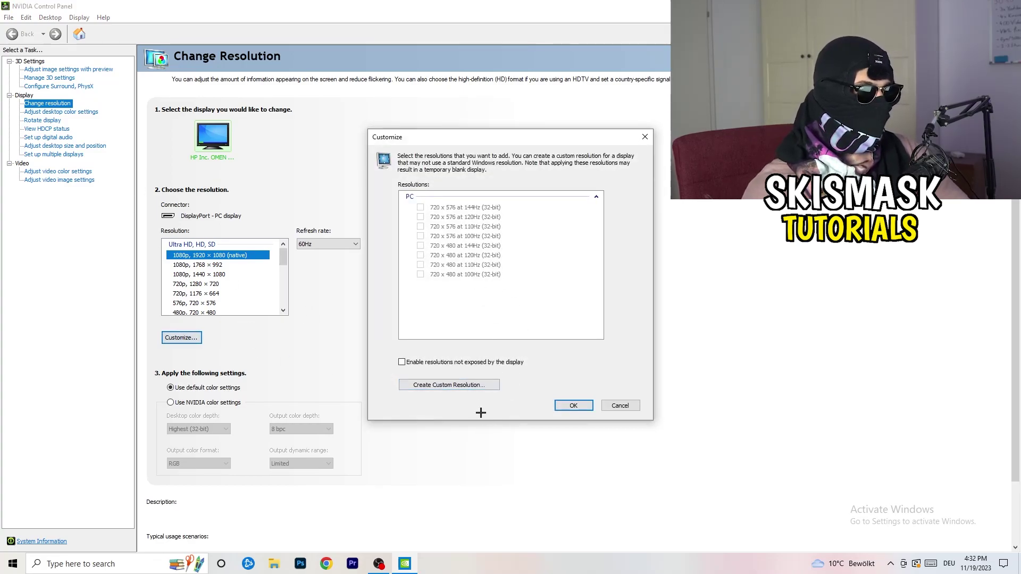
left_click(468, 384)
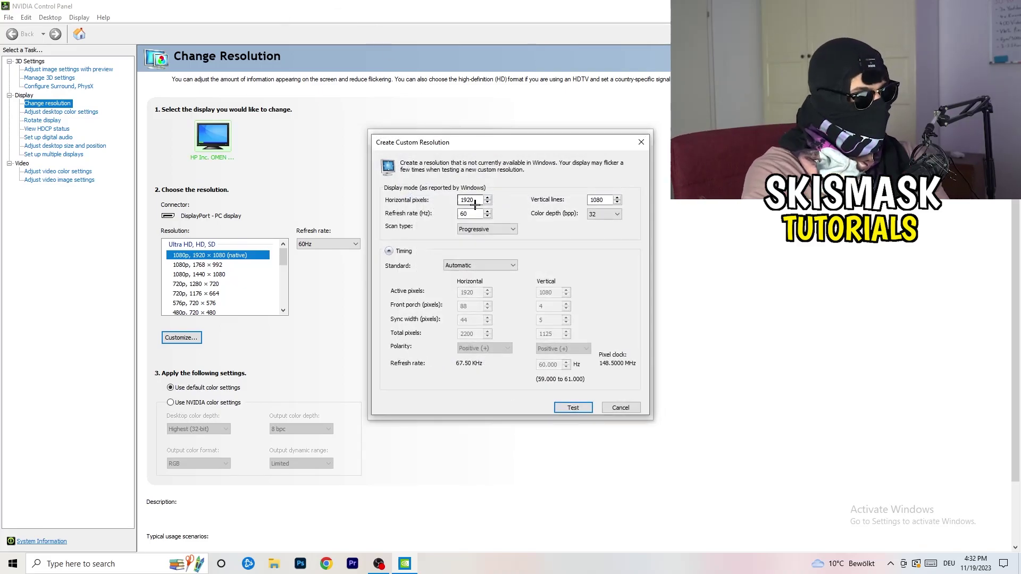
left_click_drag(475, 204, 444, 198)
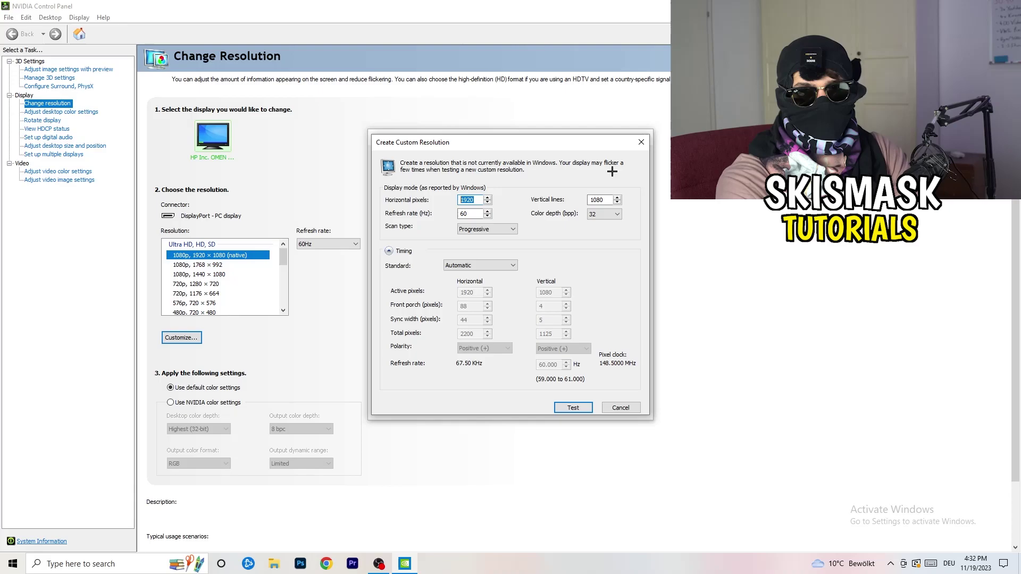
type("1140")
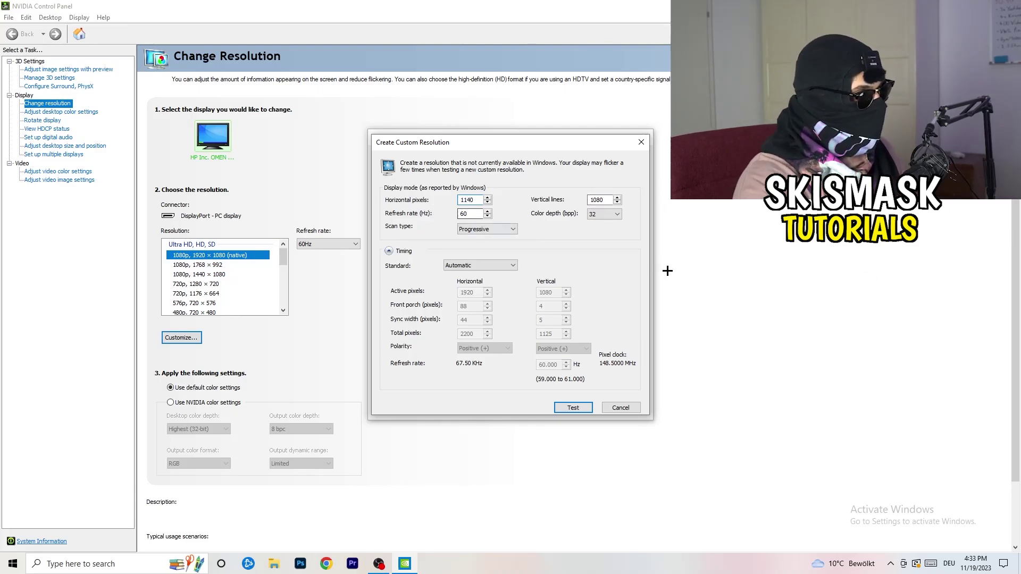
key("BackSpace")
key("BackSpace")
key("BackSpace")
type("4")
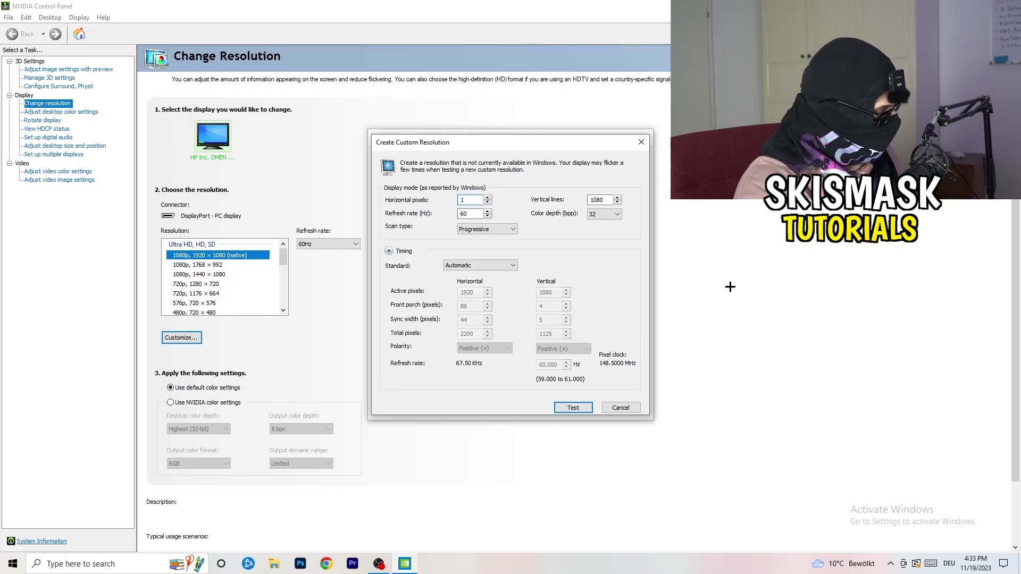
type("40")
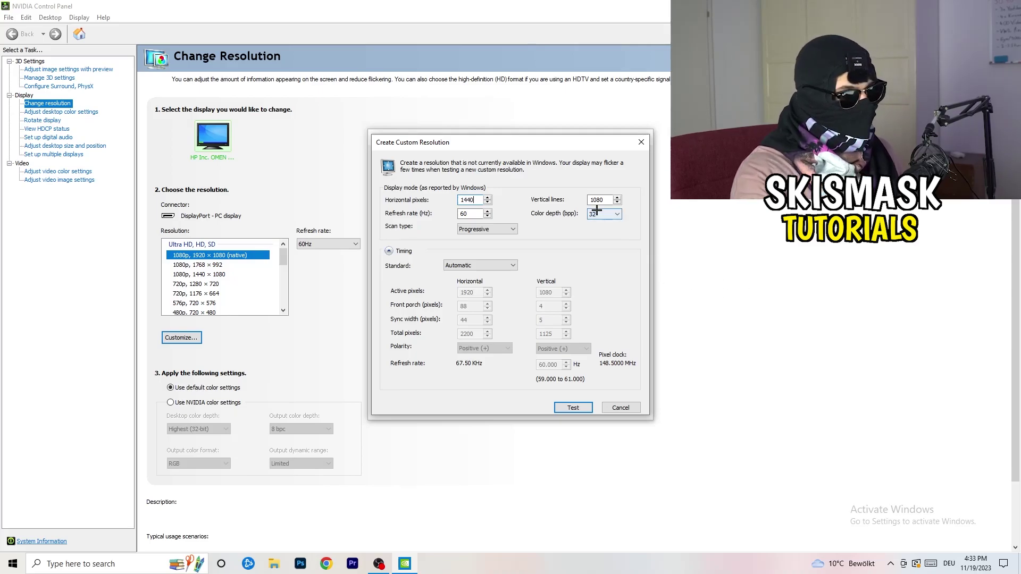
left_click(604, 203)
key("BackSpace")
key("BackSpace")
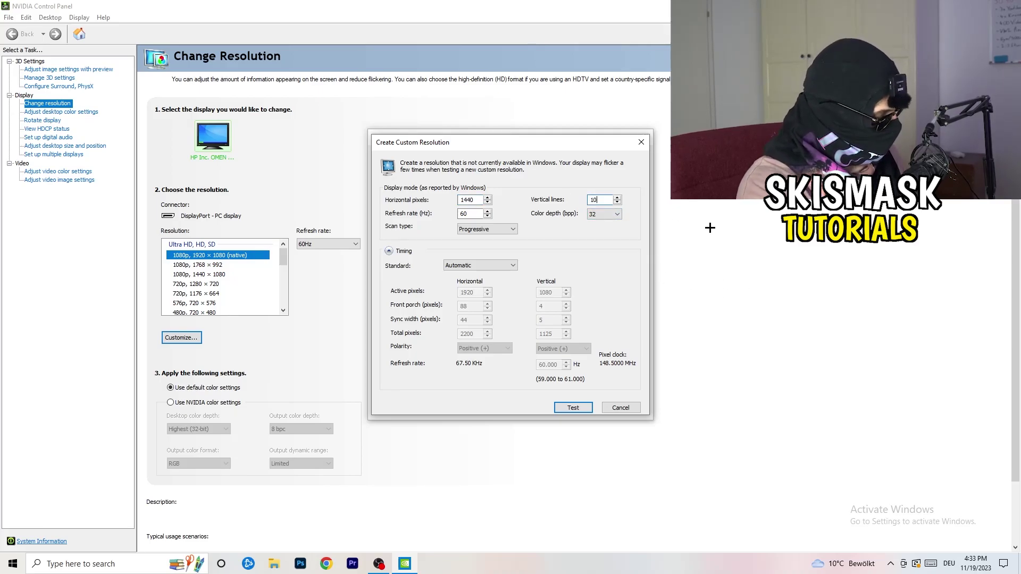
type("40")
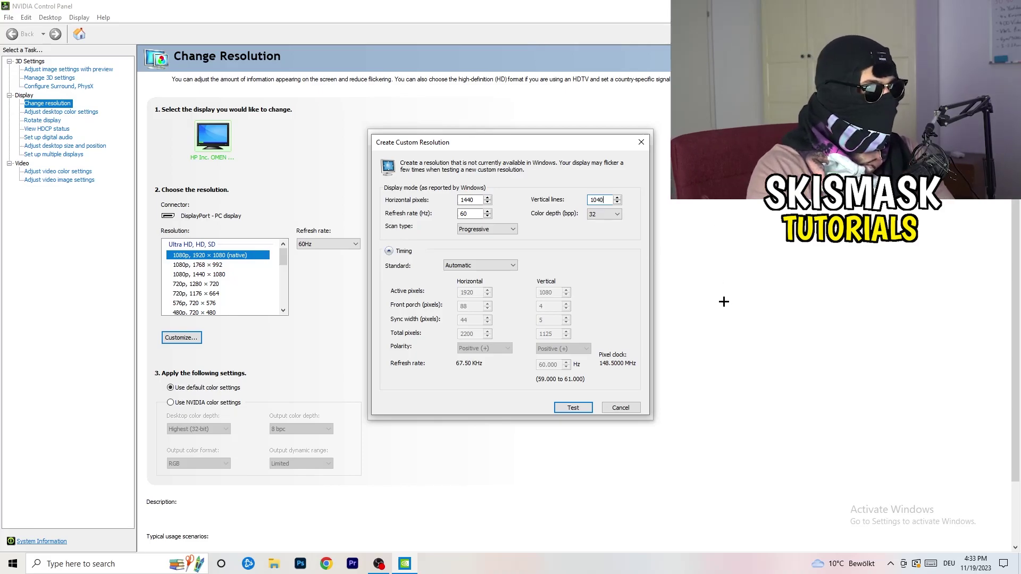
Keep Progressive scan and set the timing standard to CVT reduced blank
left_click(486, 230)
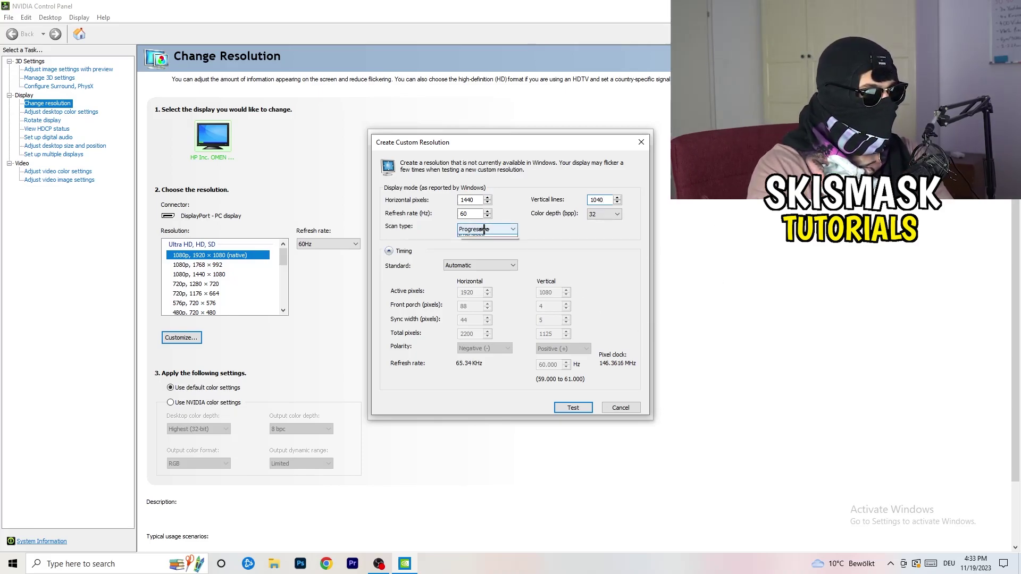
left_click(553, 228)
left_click(492, 266)
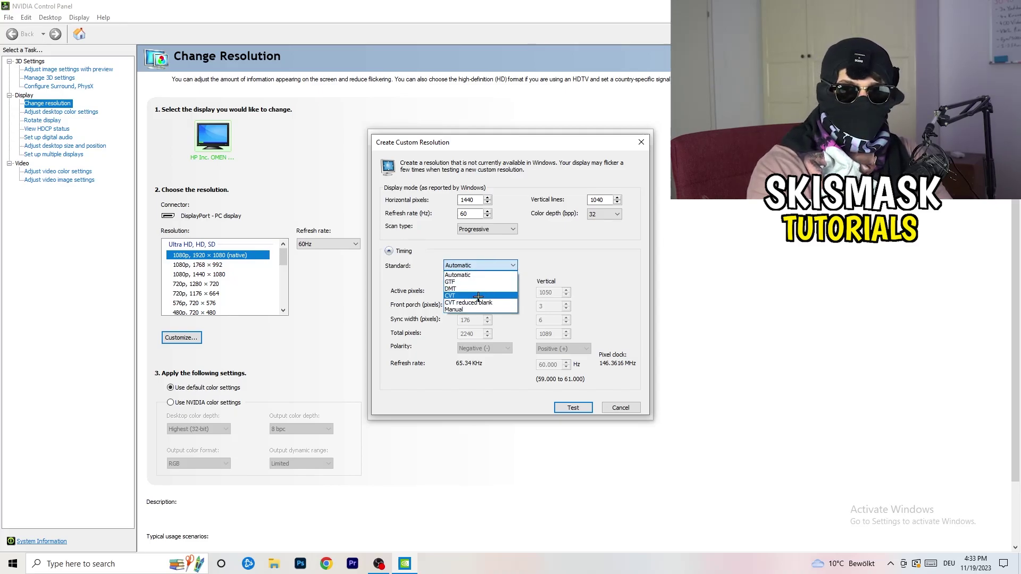
left_click(561, 272)
left_click(477, 264)
left_click(590, 257)
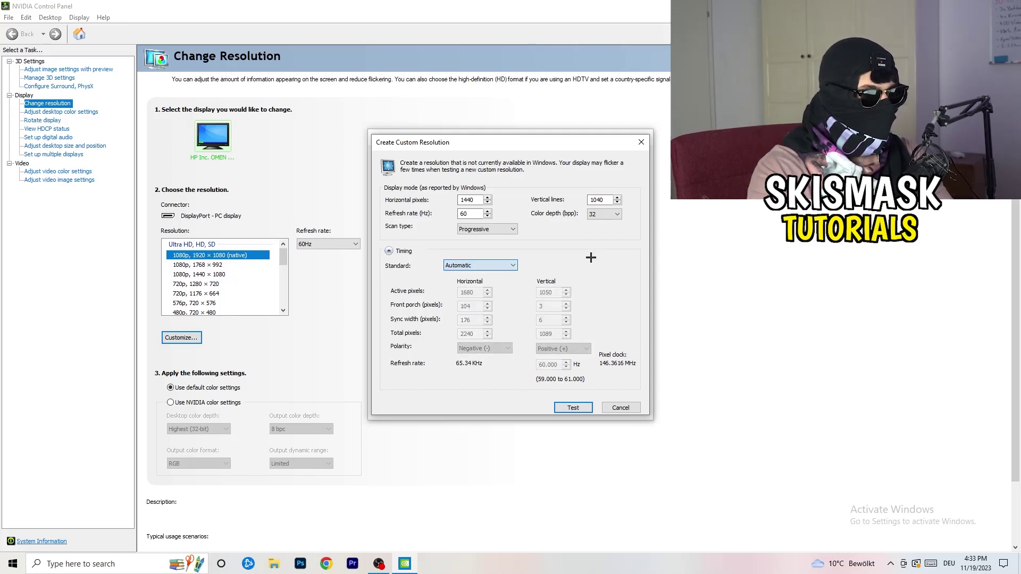
left_click(478, 265)
left_click(481, 311)
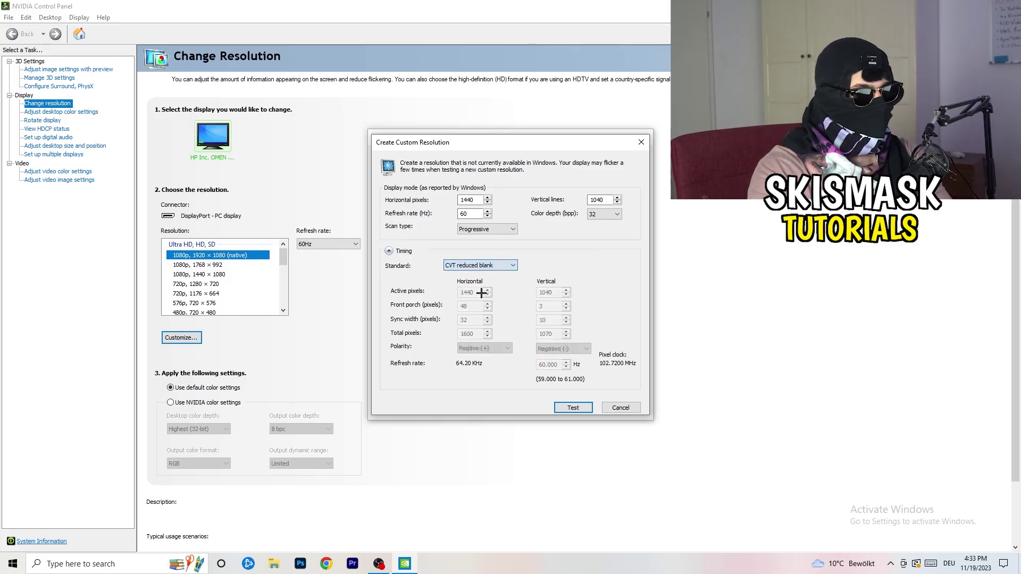
Close the custom resolution dialogs and exit NVIDIA Control Panel with Alt+F4
left_click(645, 140)
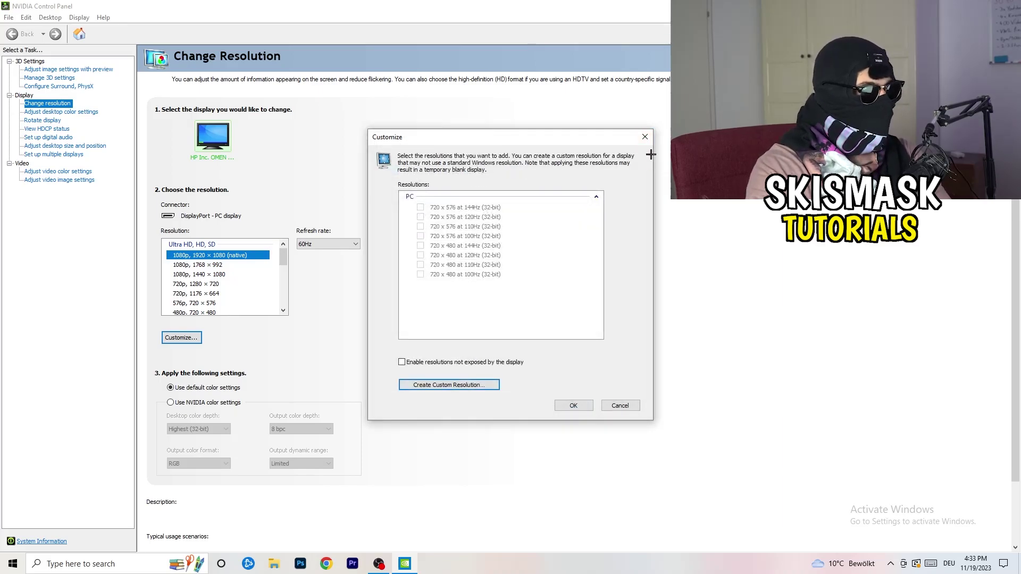
left_click(646, 138)
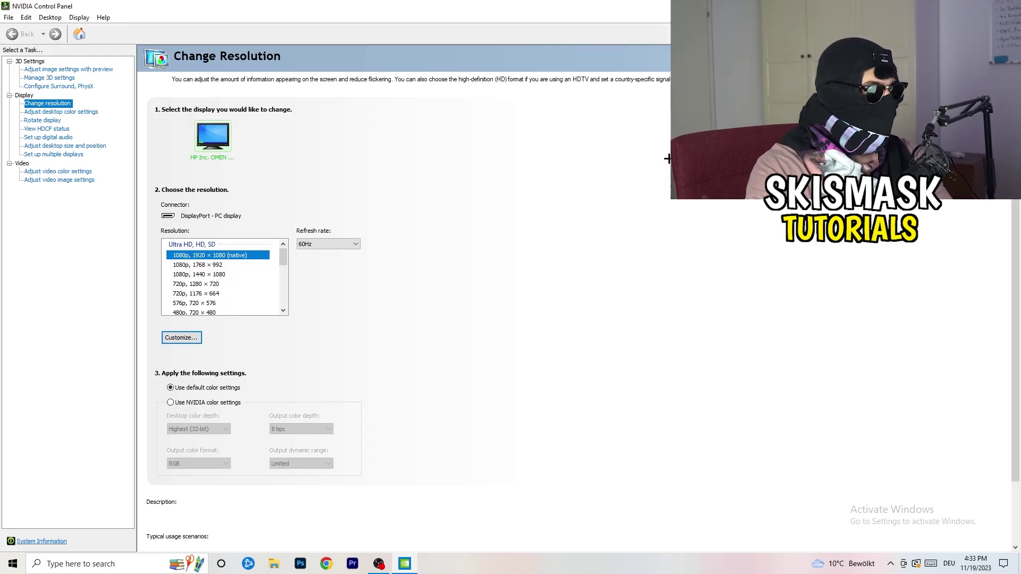
key("alt+F4")
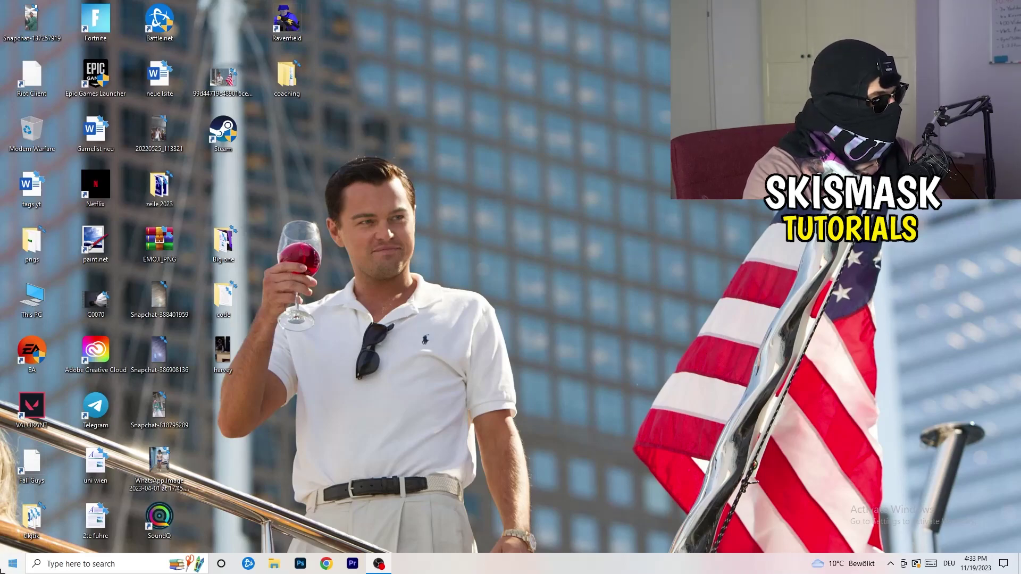
Open Windows Settings from Start and go to System's Display page
left_click(12, 563)
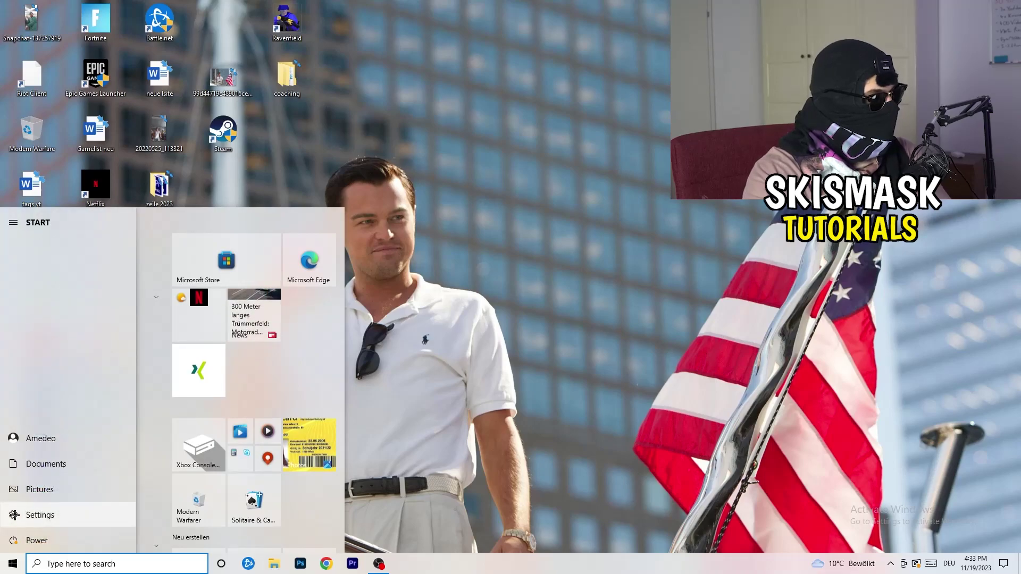
left_click(14, 515)
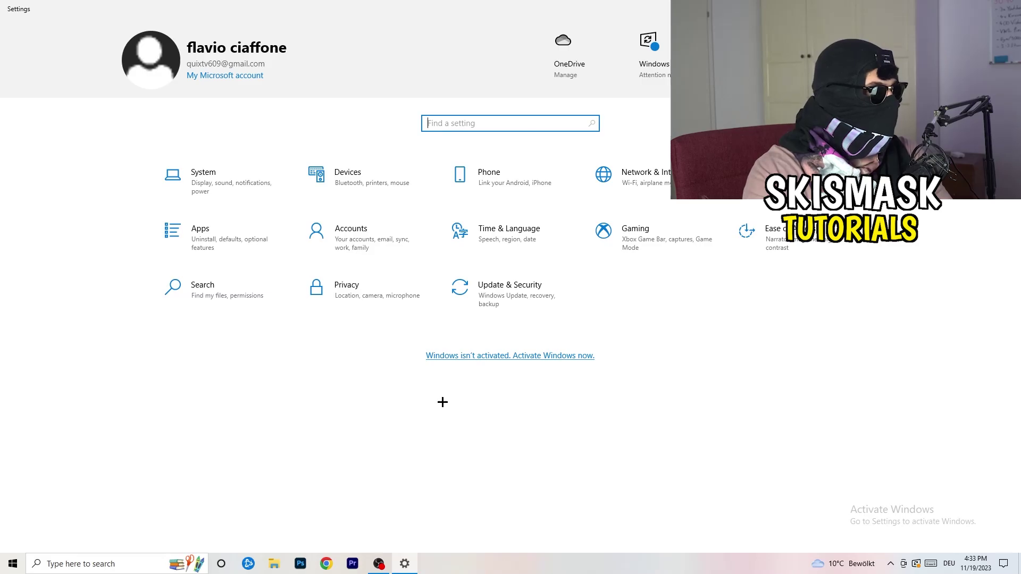
left_click(224, 194)
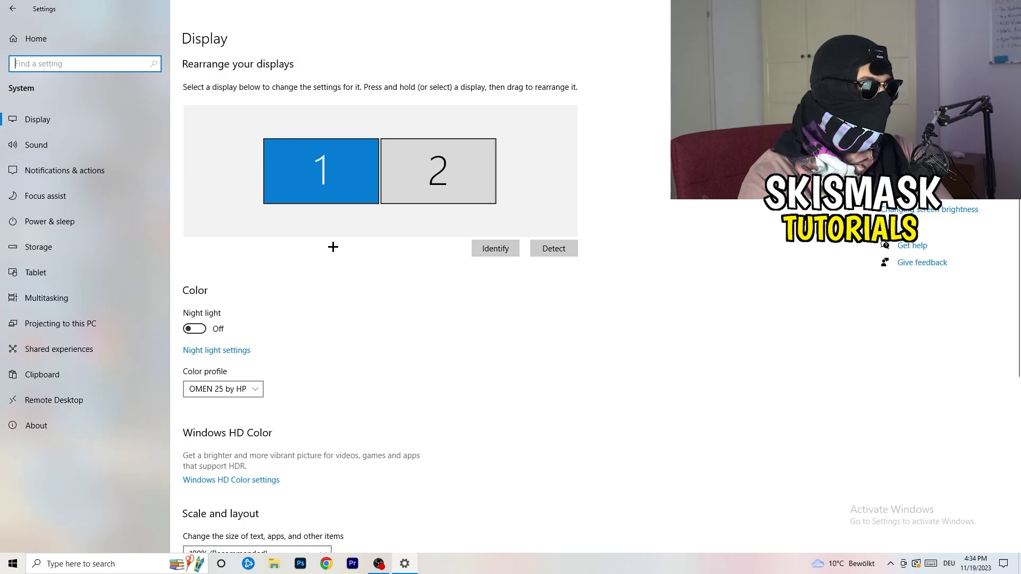
Review the Display settings, leave scaling at 100%, and return to Settings home
scroll(343, 265, "down", 4)
left_click(237, 140)
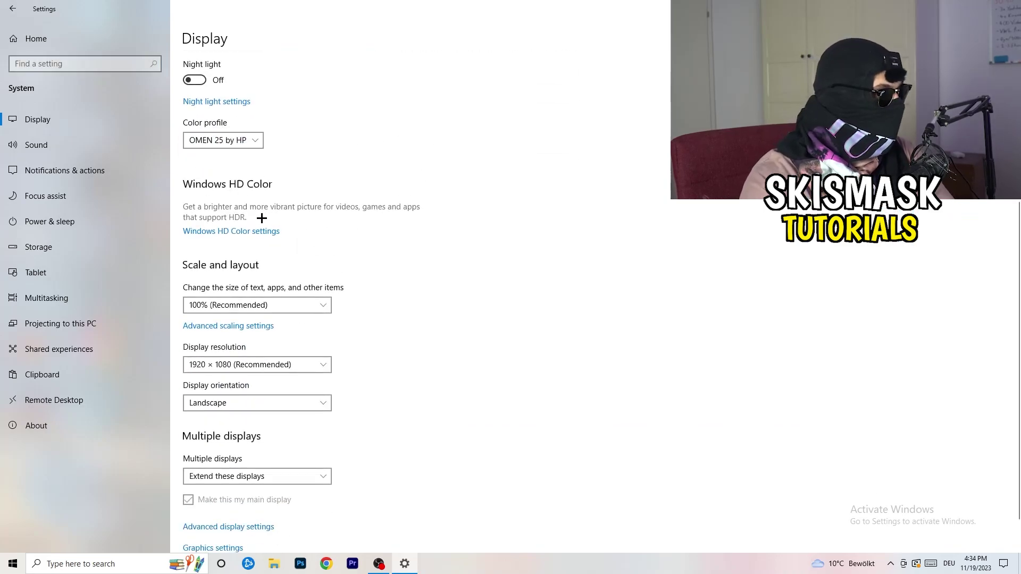
scroll(224, 239, "down", 1)
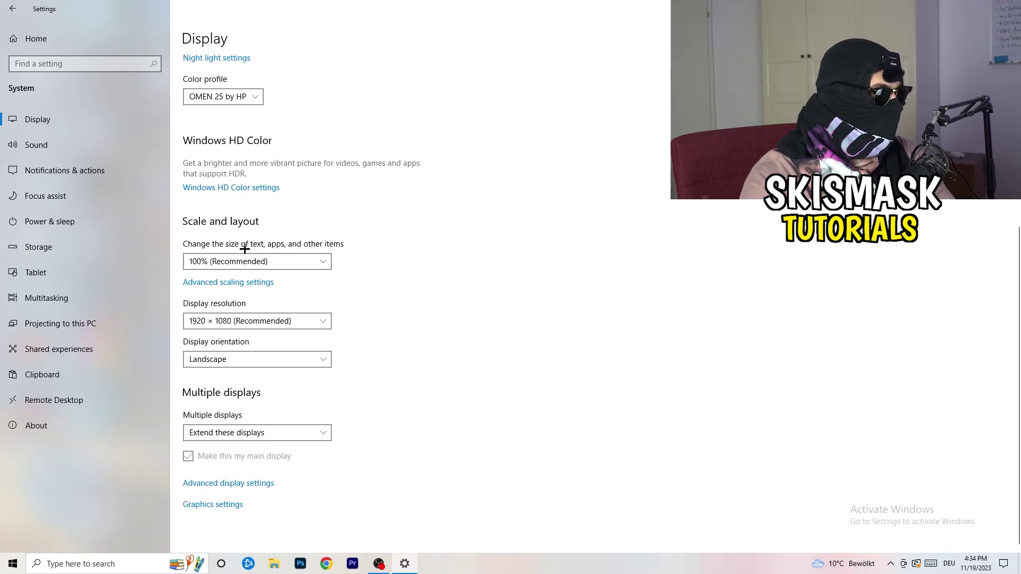
left_click(325, 260)
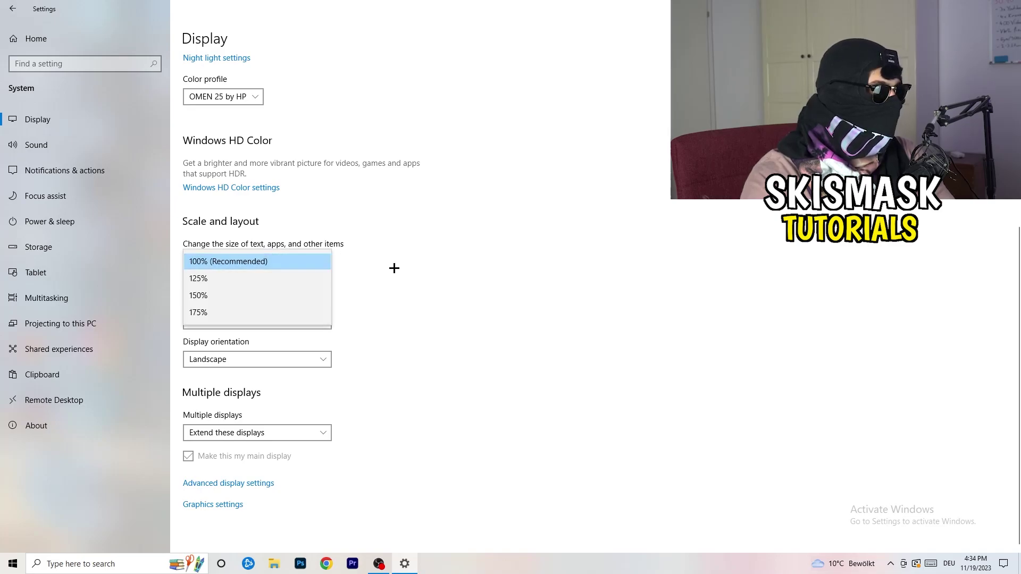
left_click(501, 250)
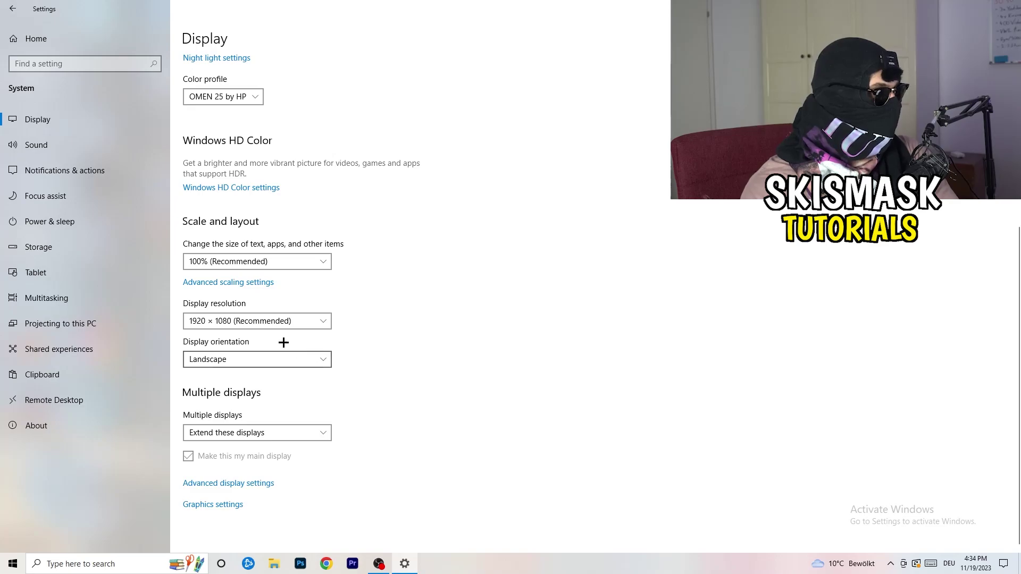
left_click(12, 8)
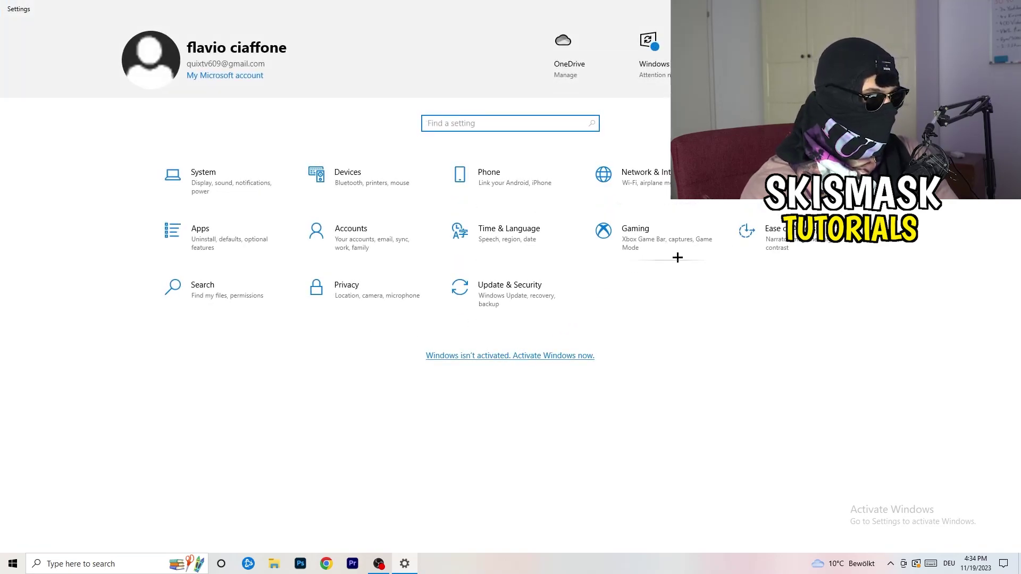
Open Gaming settings to the Xbox Game Bar page, with Game Bar Off
left_click(653, 257)
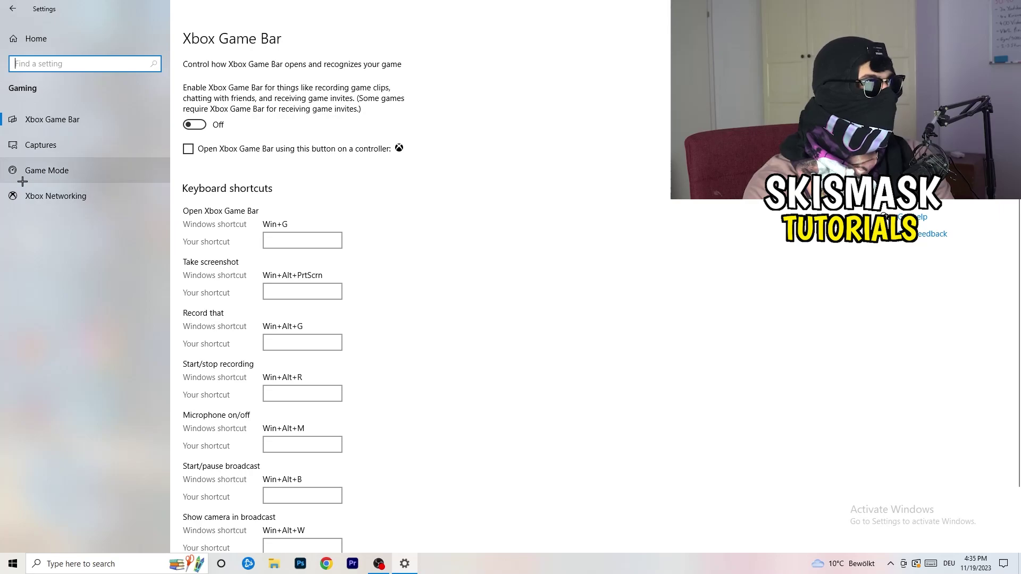
Confirm Game Mode is On, then close Settings with Alt+F4
left_click(53, 170)
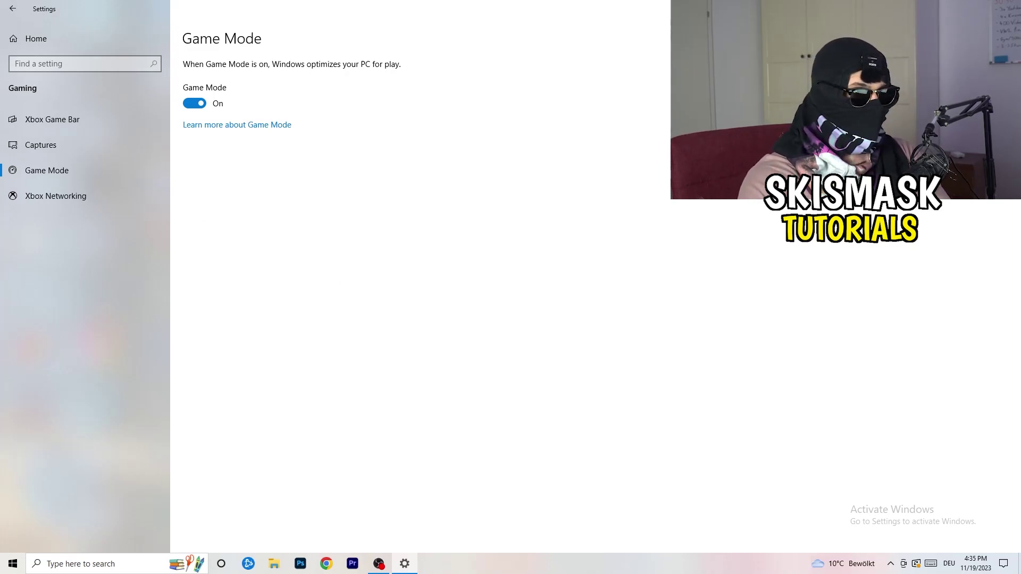
key("alt+F4")
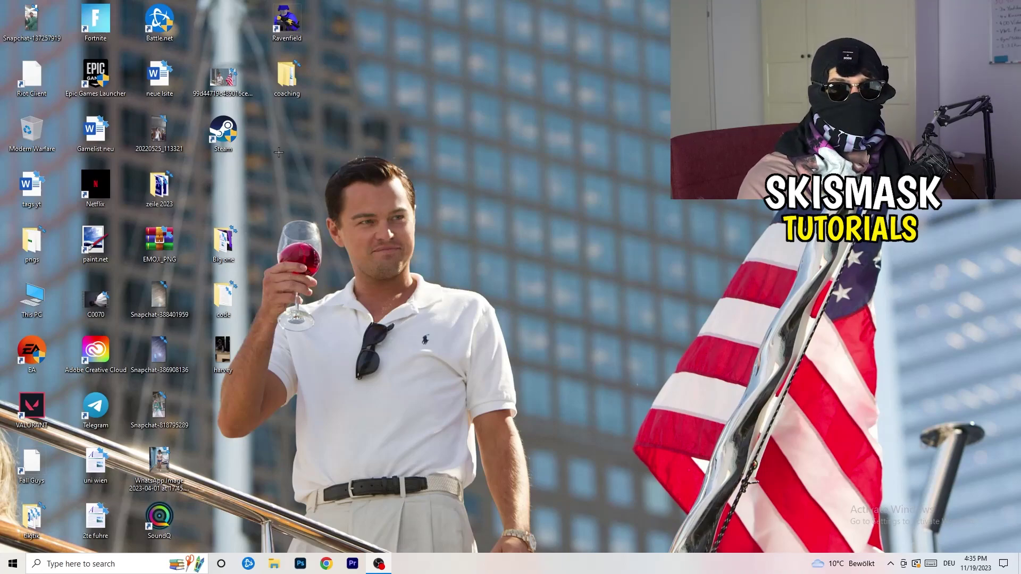
Set the Steam shortcut to Windows 8 compatibility mode, run as administrator, and apply
left_click_drag(224, 133, 534, 221)
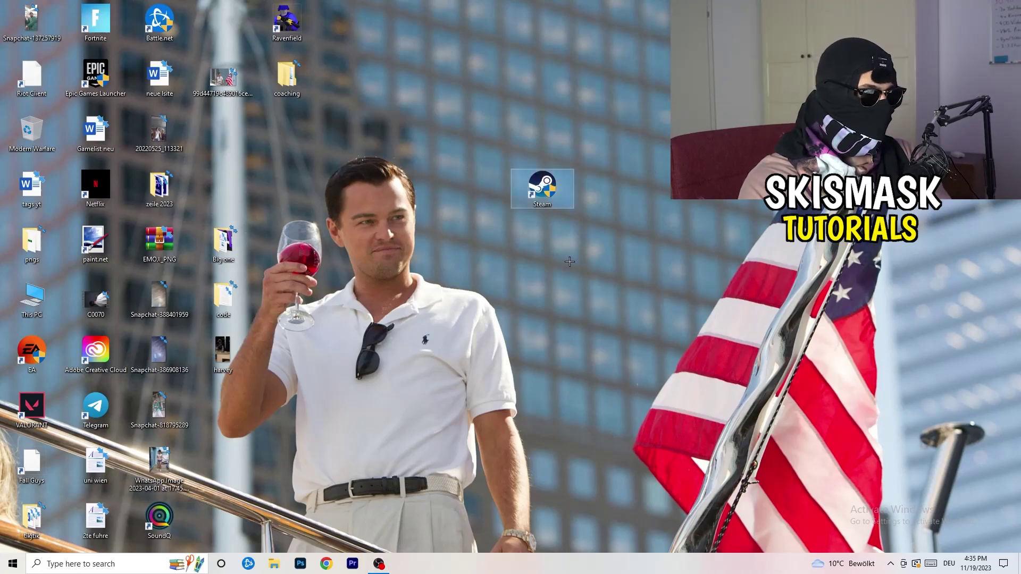
right_click(546, 186)
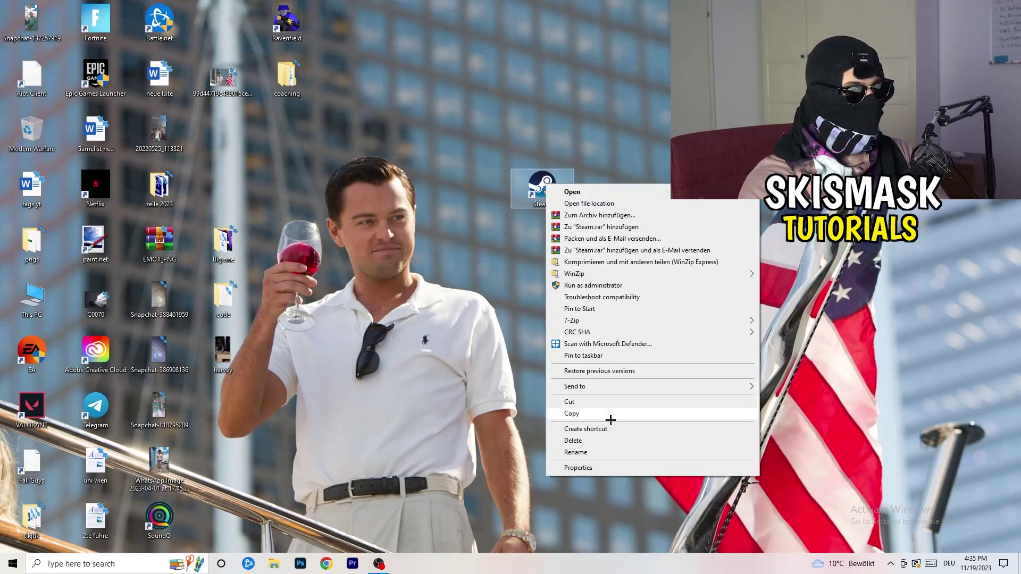
left_click(614, 468)
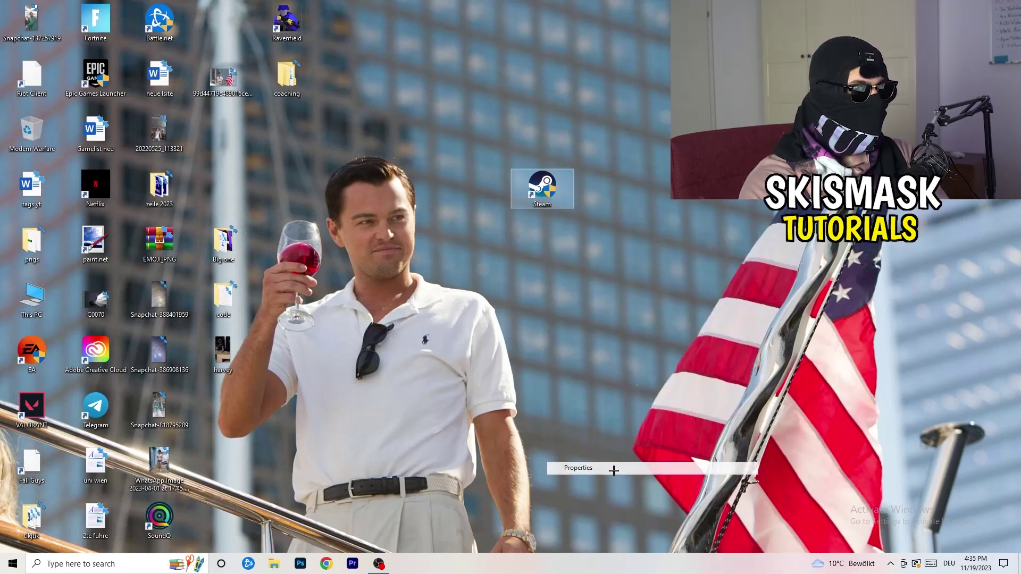
left_click_drag(603, 194, 436, 104)
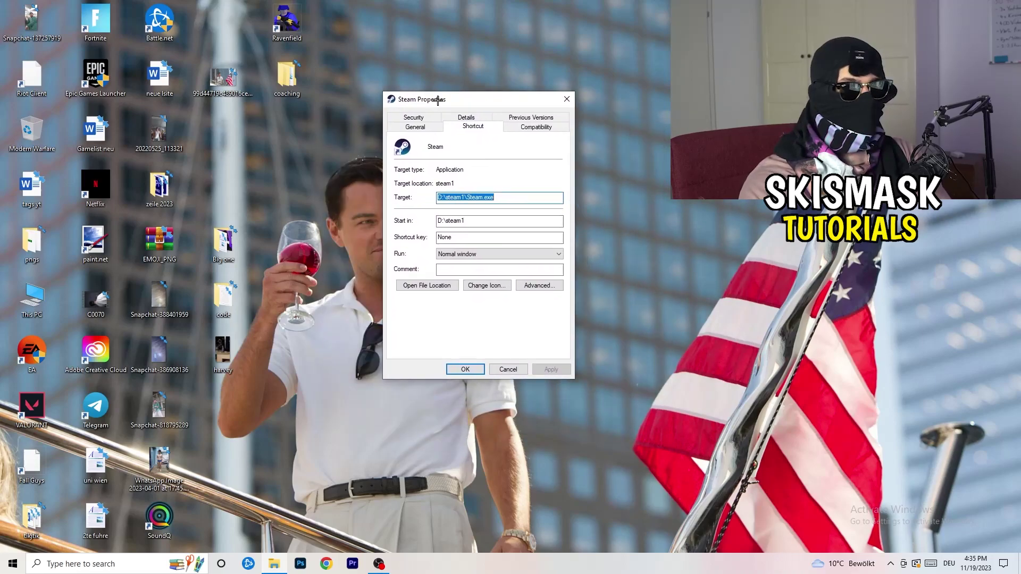
left_click(542, 127)
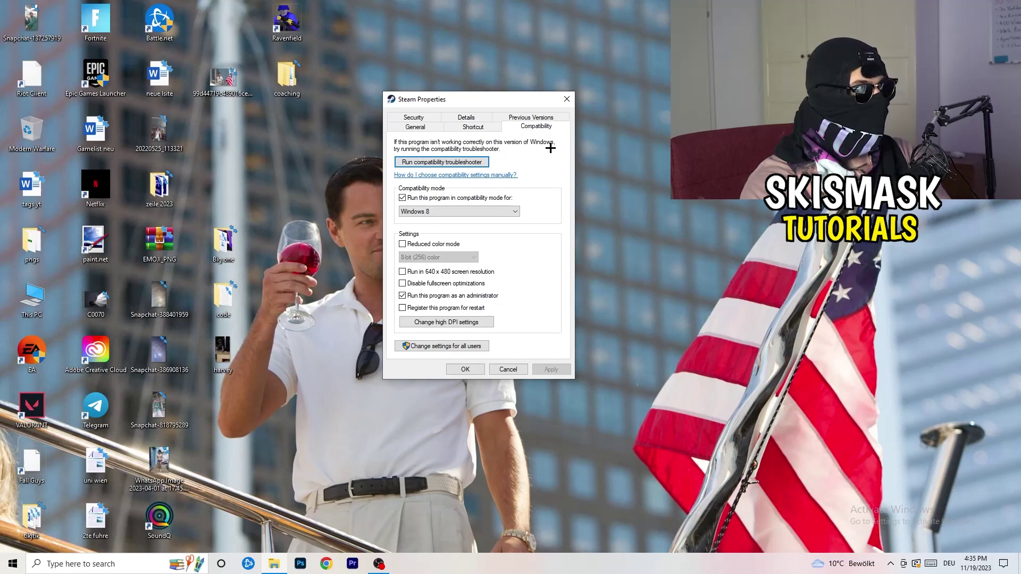
left_click(487, 210)
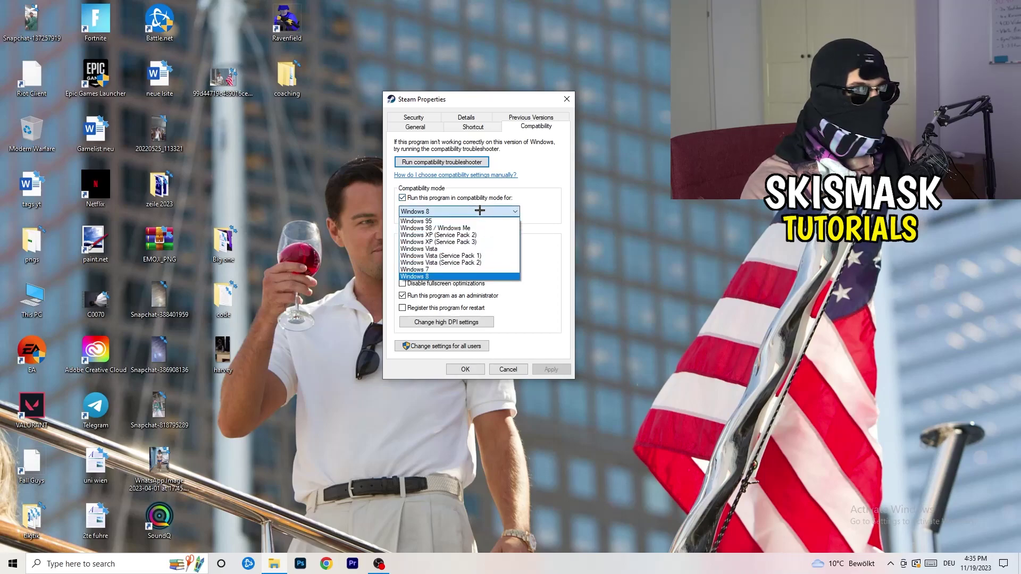
left_click(567, 203)
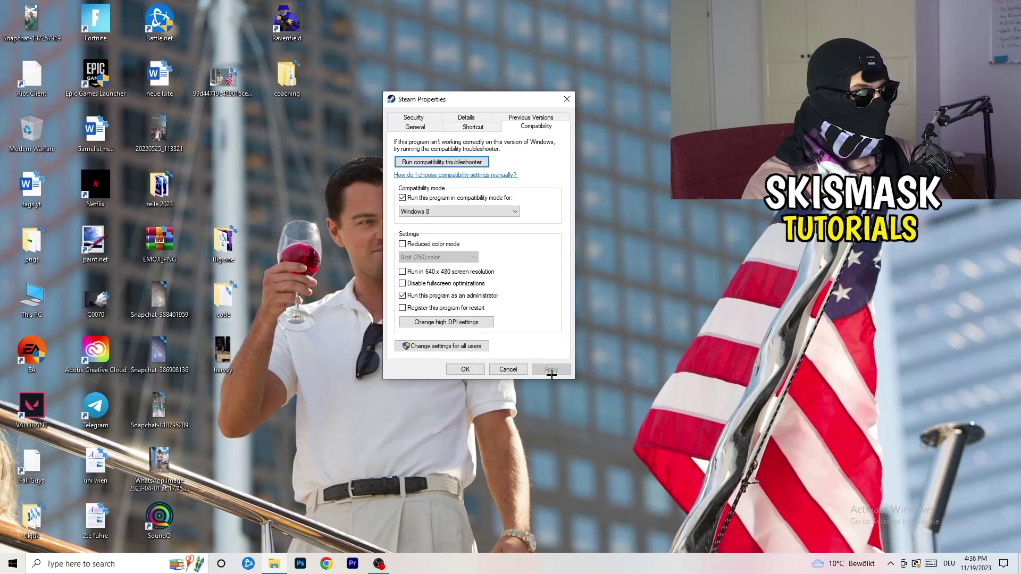
left_click(466, 368)
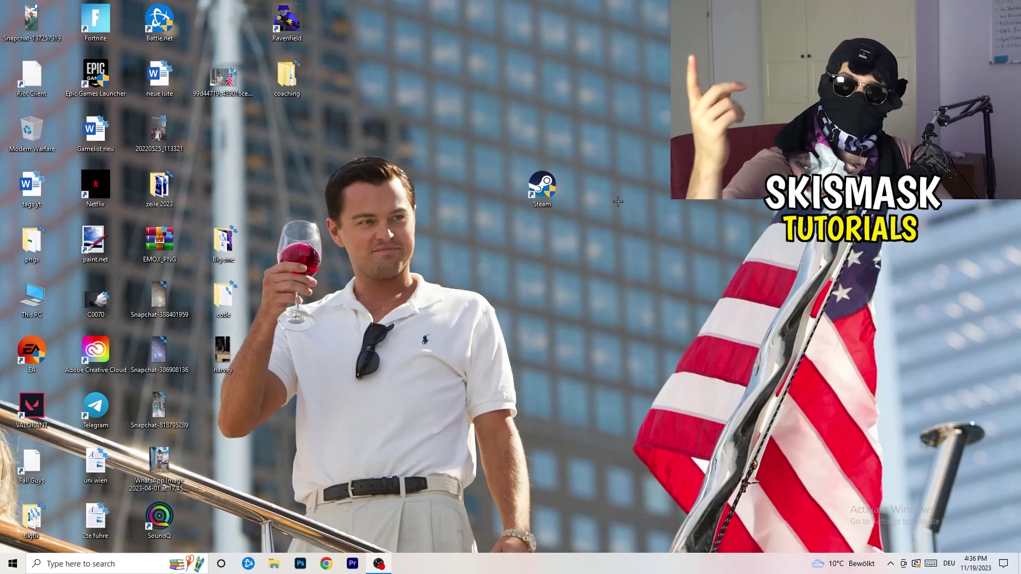
Reposition the Steam shortcut and recheck its Windows 8, run-as-administrator compatibility settings
left_click_drag(563, 204, 499, 204)
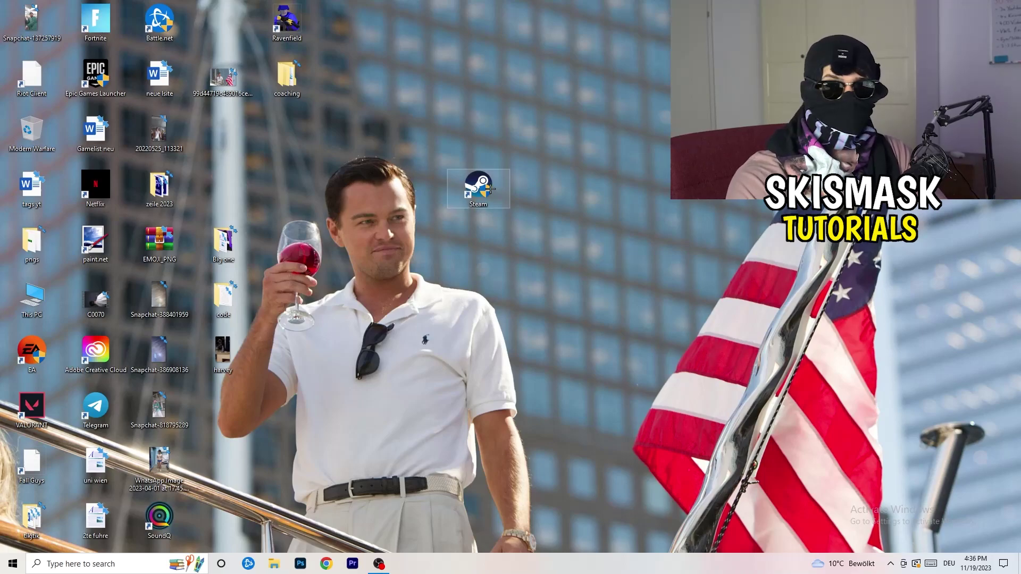
left_click_drag(489, 188, 367, 182)
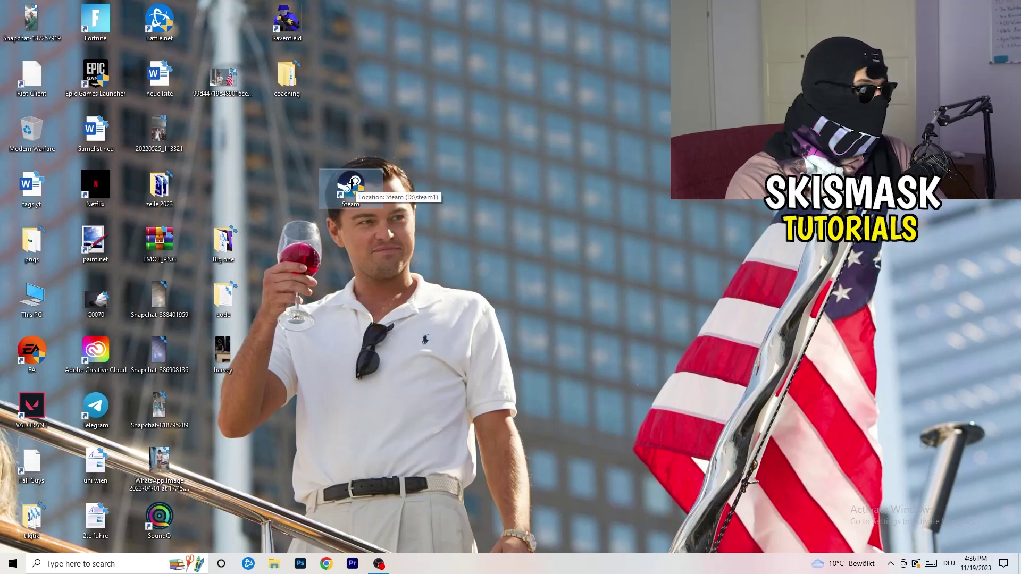
right_click(352, 184)
left_click(398, 466)
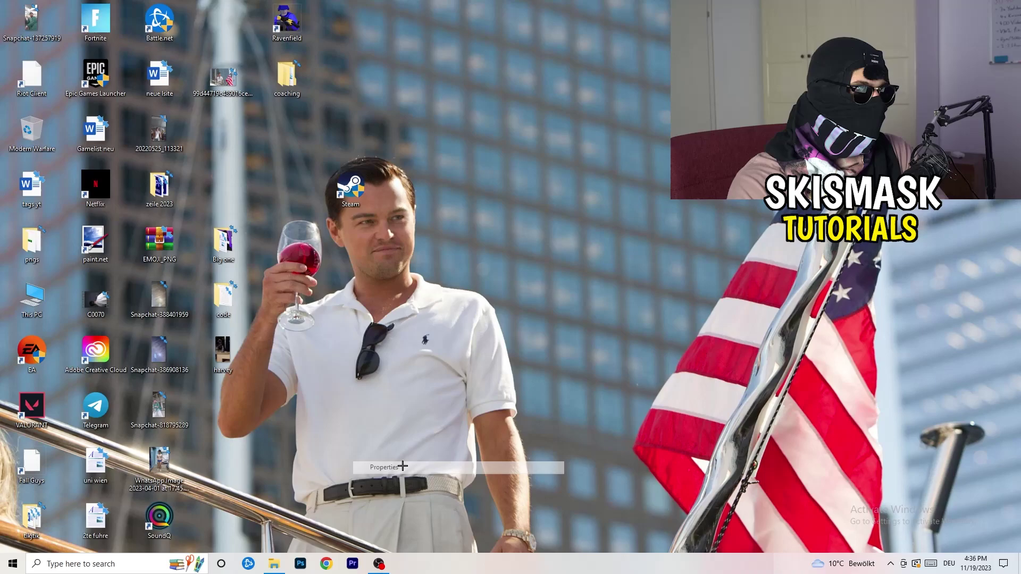
left_click(502, 221)
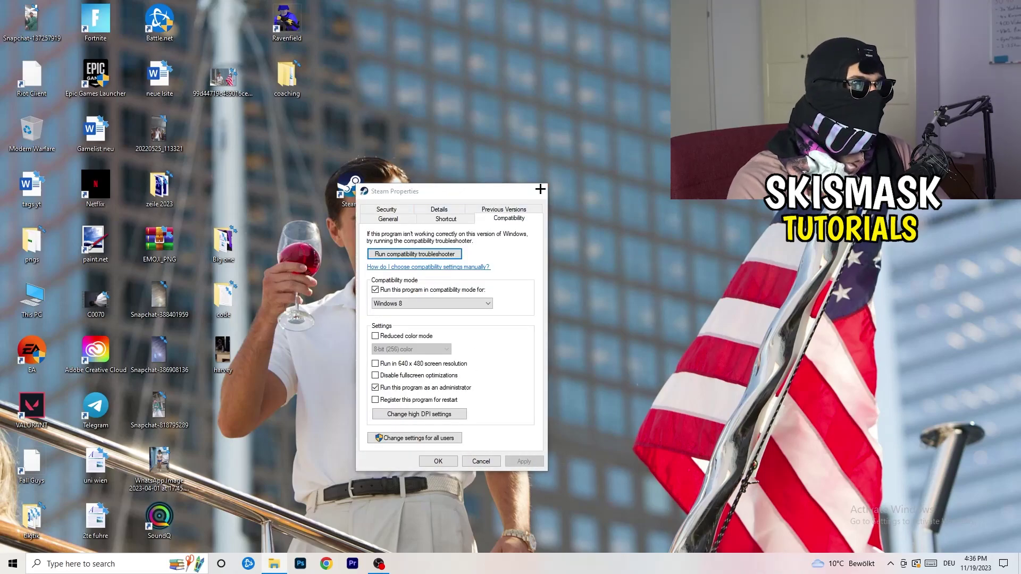
left_click(540, 190)
left_click(547, 94)
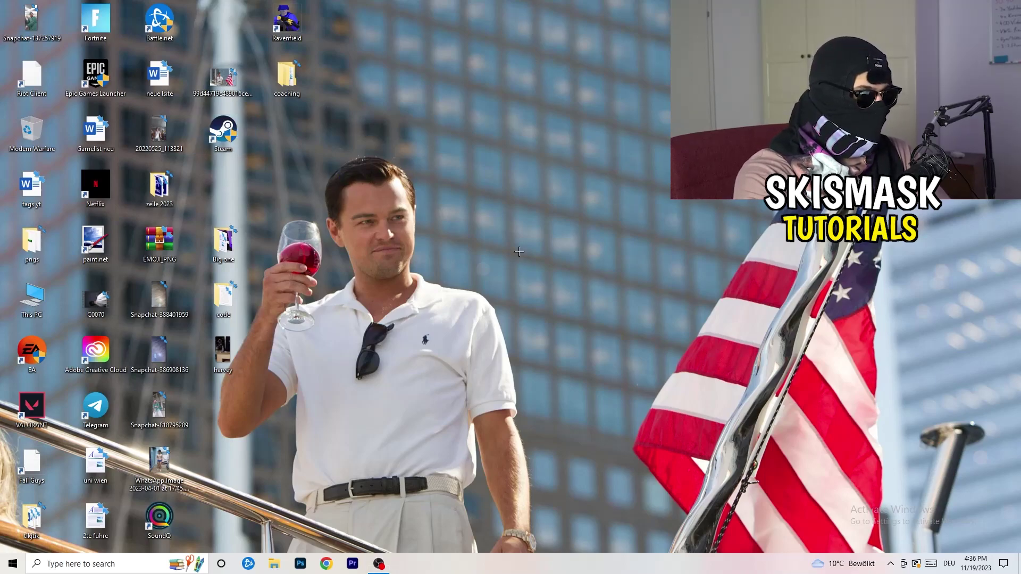
left_click_drag(502, 557, 949, 193)
Open Task Manager from the taskbar's right-click menu
left_click_drag(549, 313, 585, 569)
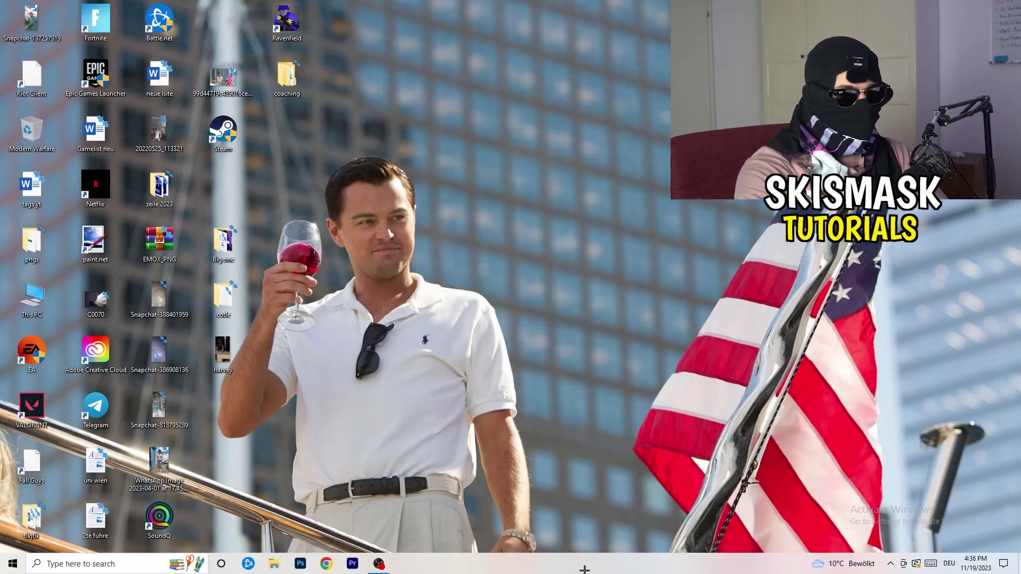
right_click(546, 565)
left_click(596, 512)
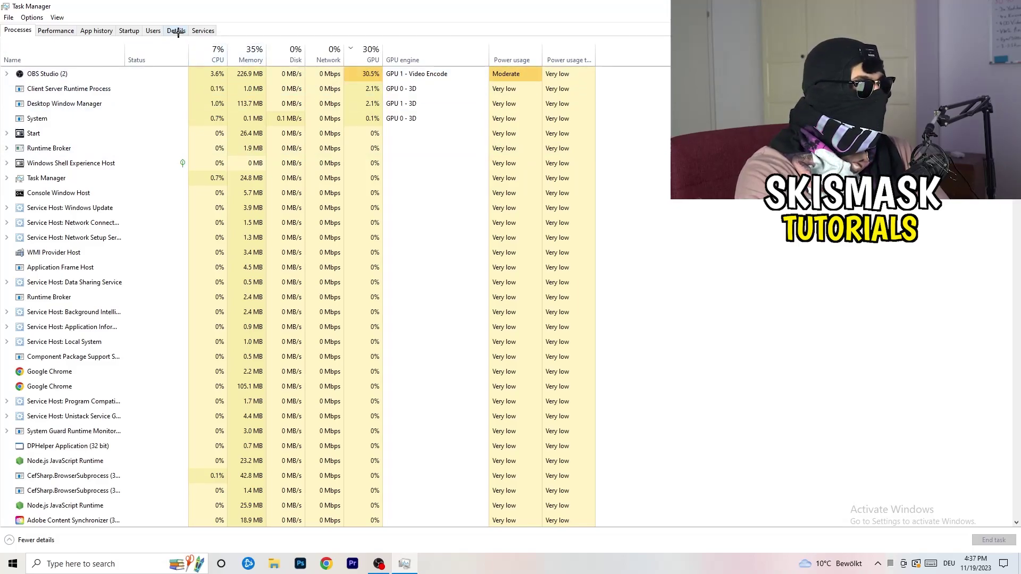
In the Details tab, show Set priority choices for Creative Cloud UI Helper.exe
left_click(177, 31)
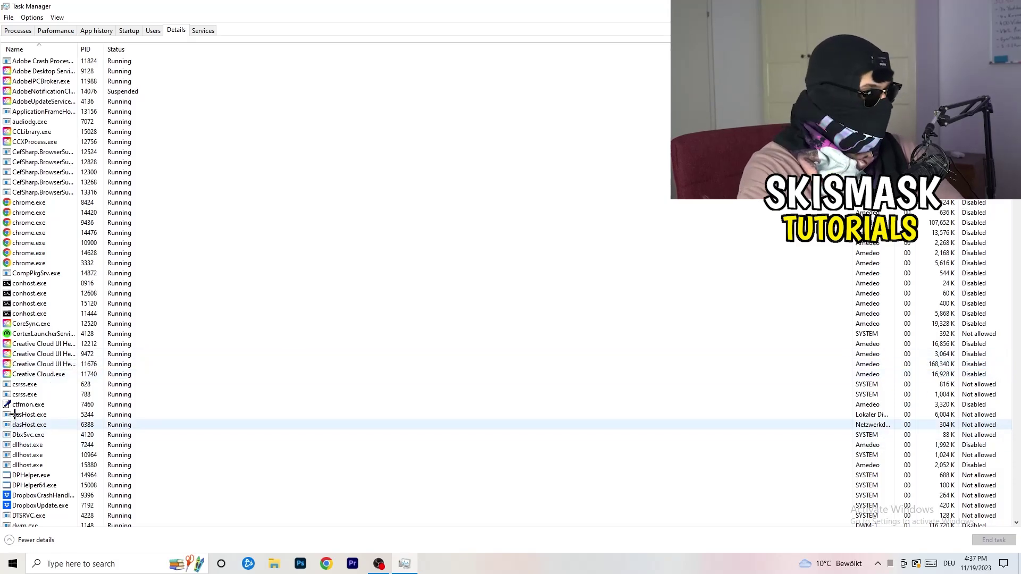
right_click(32, 354)
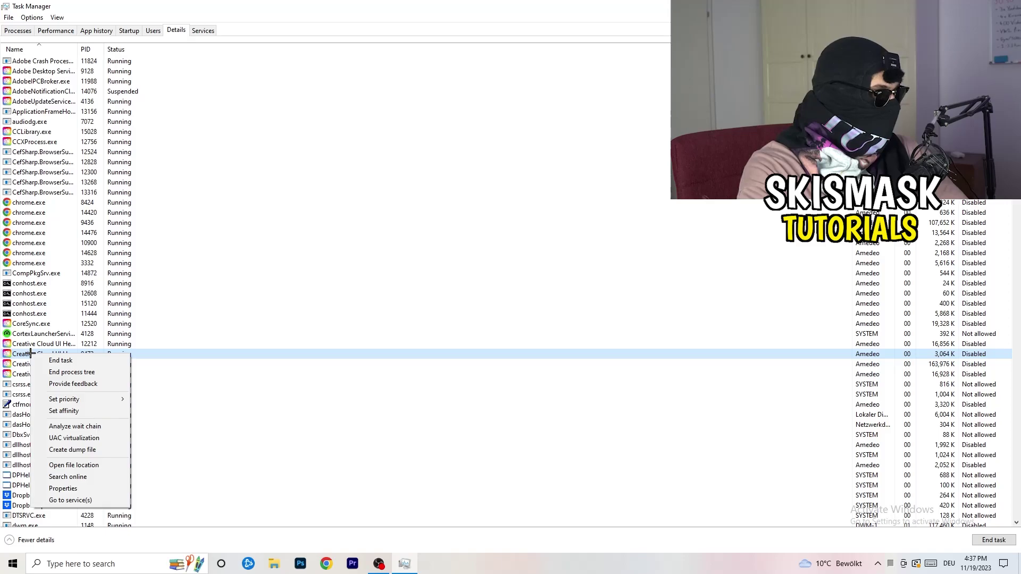
mouse_move(67, 404)
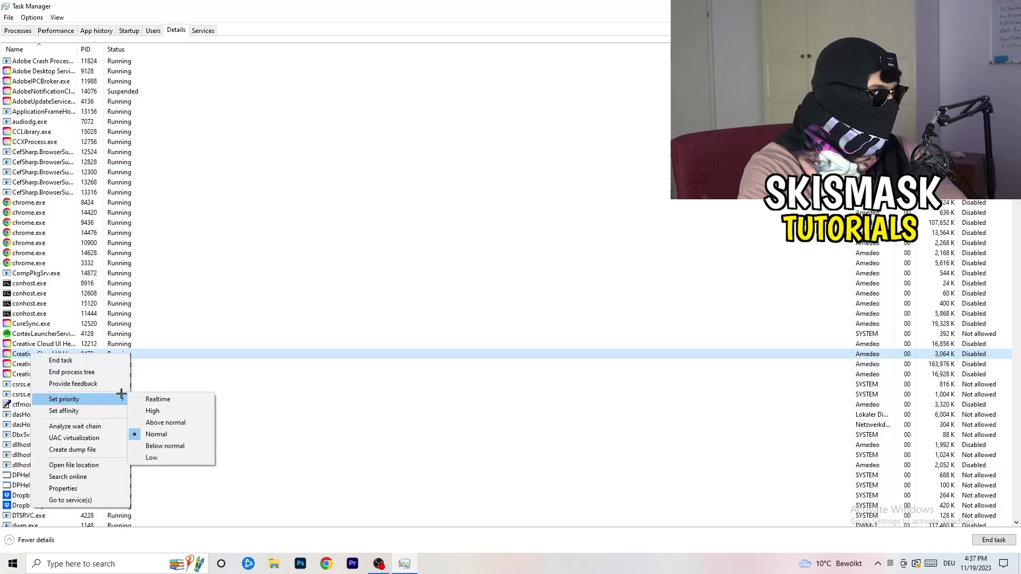